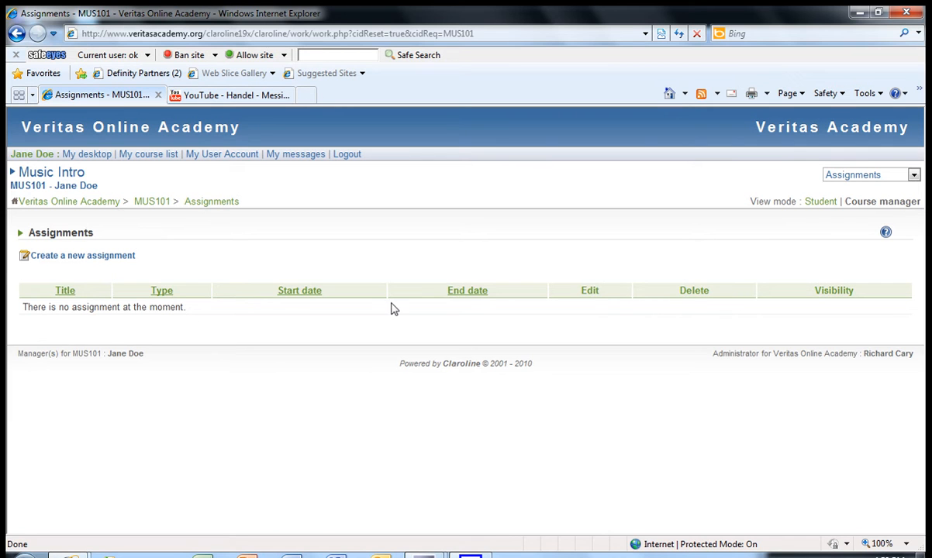
# Step: Start a new assignment titled "Read chapter 3 in music text" with the description "Students must read and submit a chapter summary by Jan 10th."
pyautogui.click(70, 255)
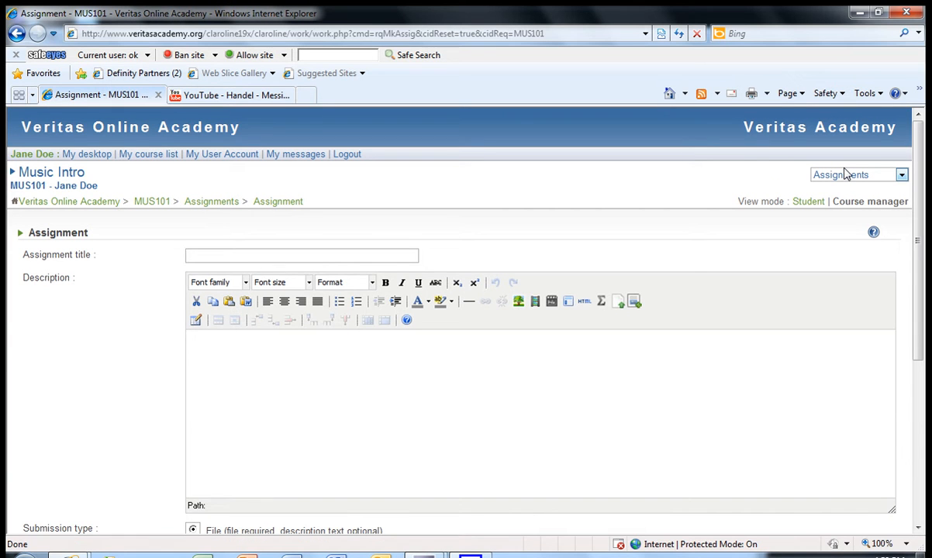
pyautogui.write('Read chapter 3 in music text')
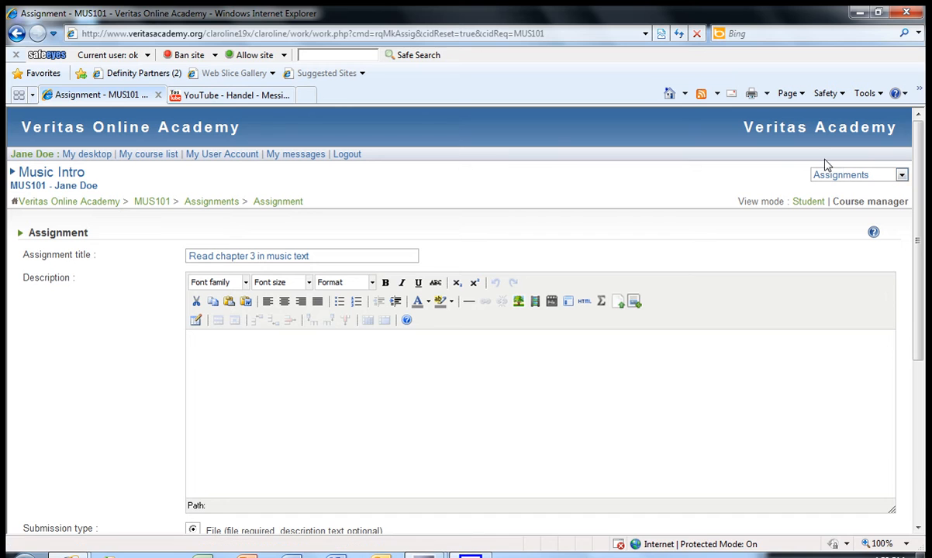
pyautogui.click(379, 353)
pyautogui.write('Students mus')
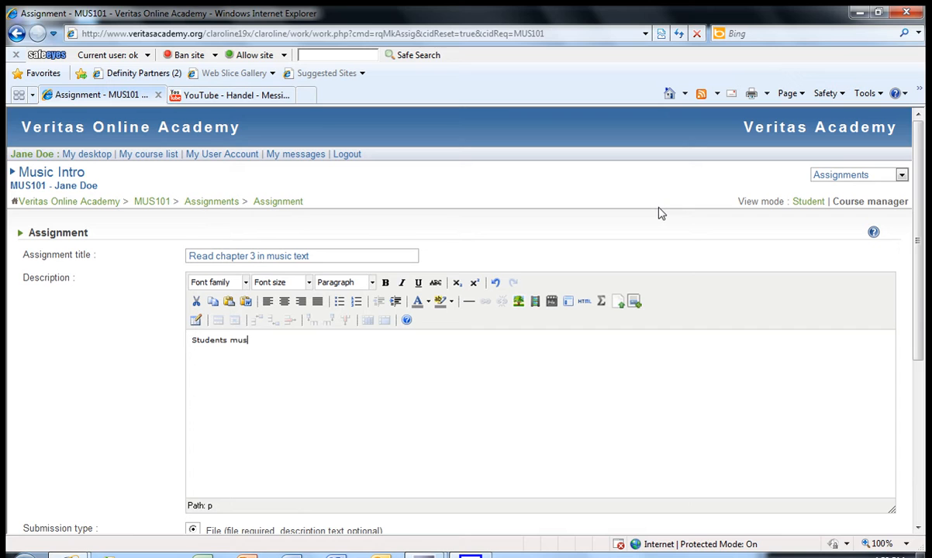
pyautogui.write('t read and submit a cha')
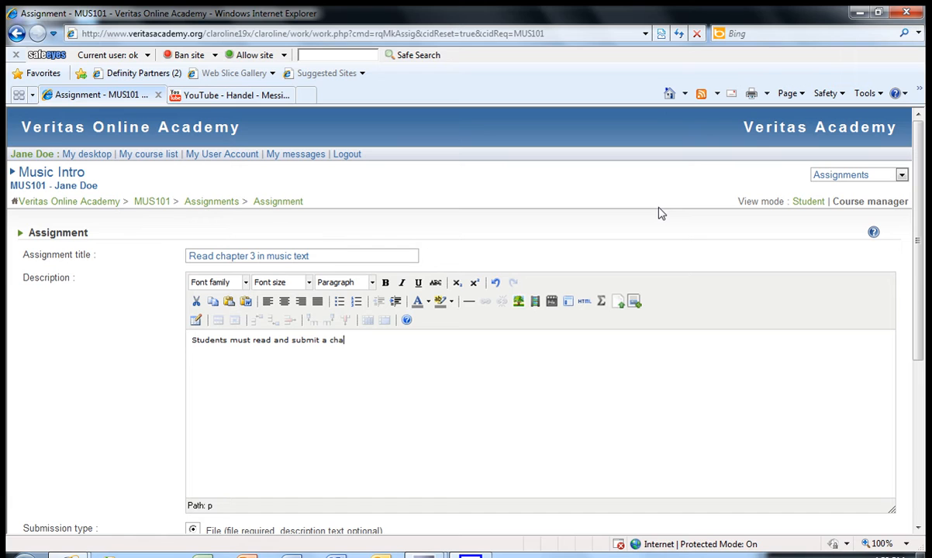
pyautogui.write('pter summary by Jan 10th.')
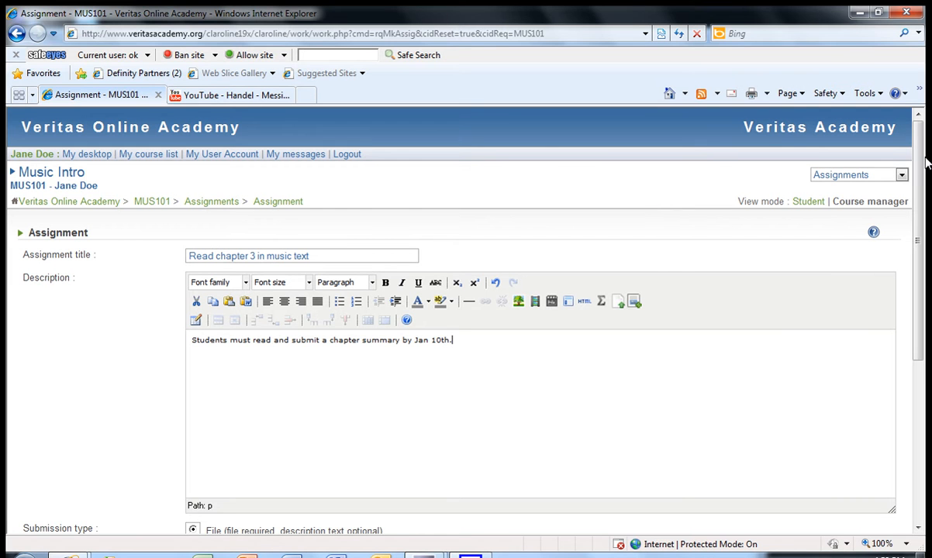
# Step: Set the assignment's end date to 10 January 2011 at 8:00, make works visible only to teachers and submitters, and save it
pyautogui.moveTo(919, 174); pyautogui.dragTo(912, 331)
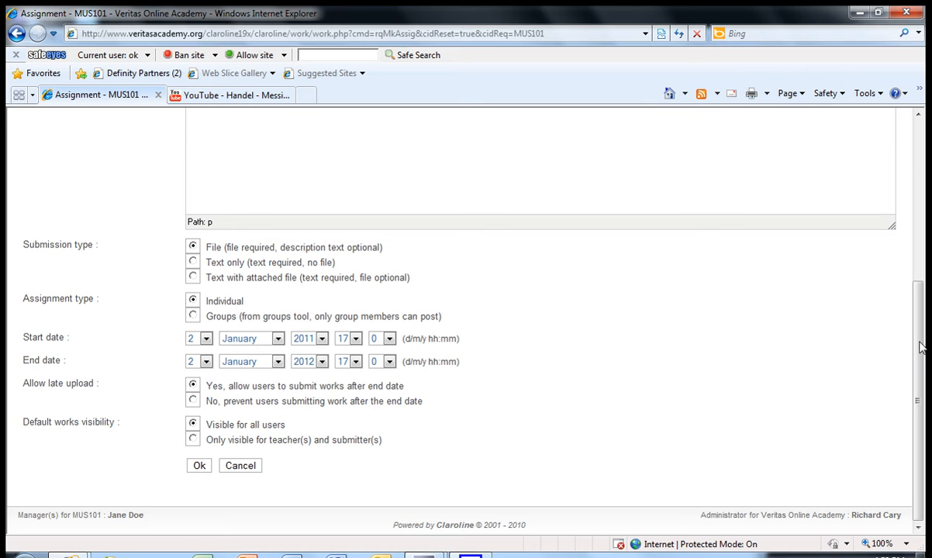
pyautogui.moveTo(920, 346)
pyautogui.mouseDown()
pyautogui.moveTo(924, 271)
pyautogui.moveTo(920, 350)
pyautogui.mouseUp()
pyautogui.click(207, 363)
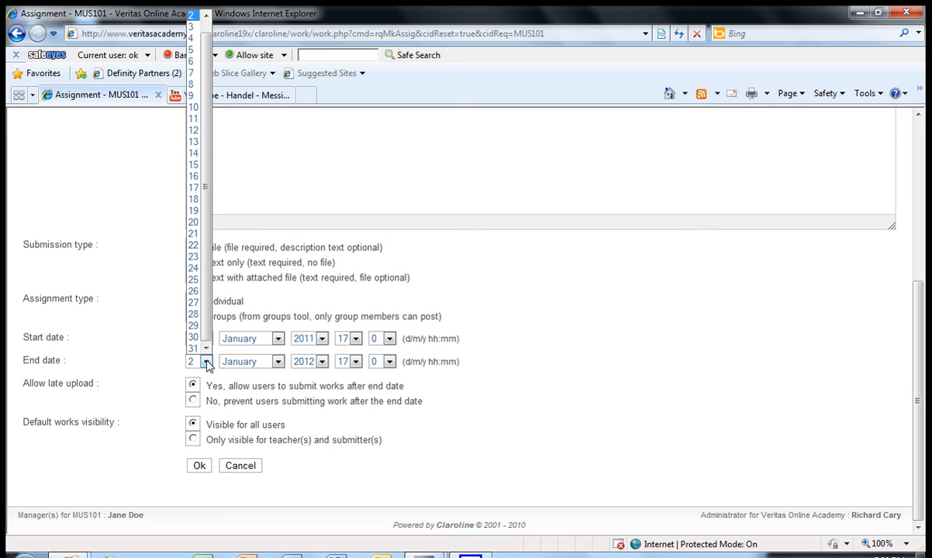
pyautogui.click(200, 113)
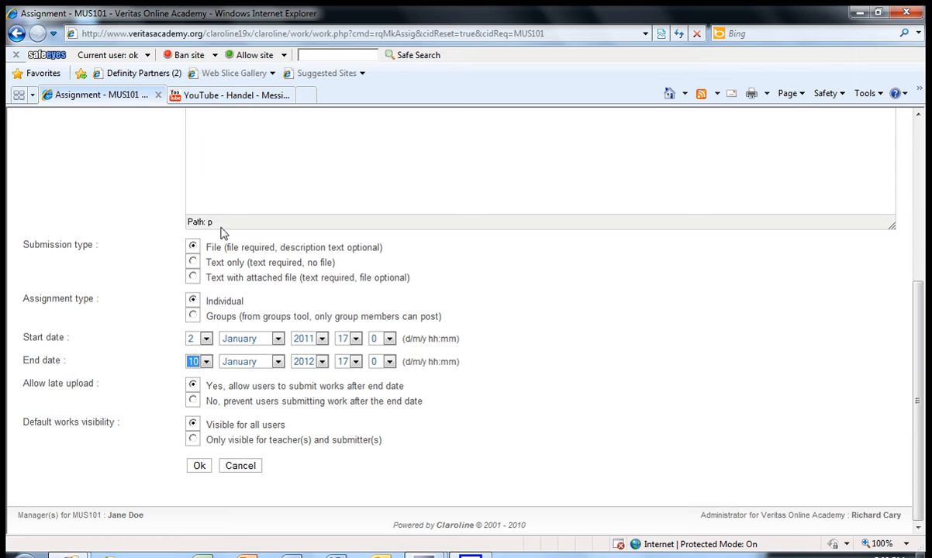
pyautogui.click(315, 365)
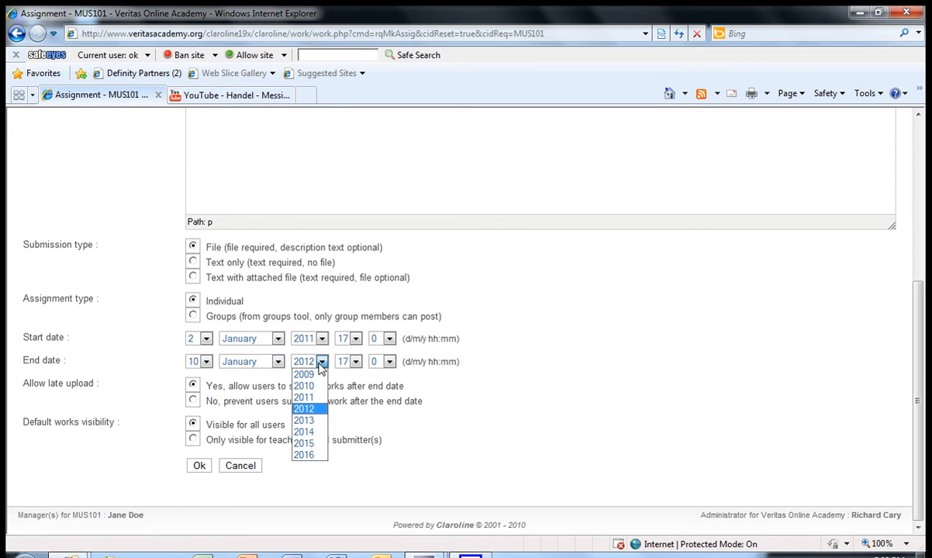
pyautogui.click(310, 398)
pyautogui.click(355, 362)
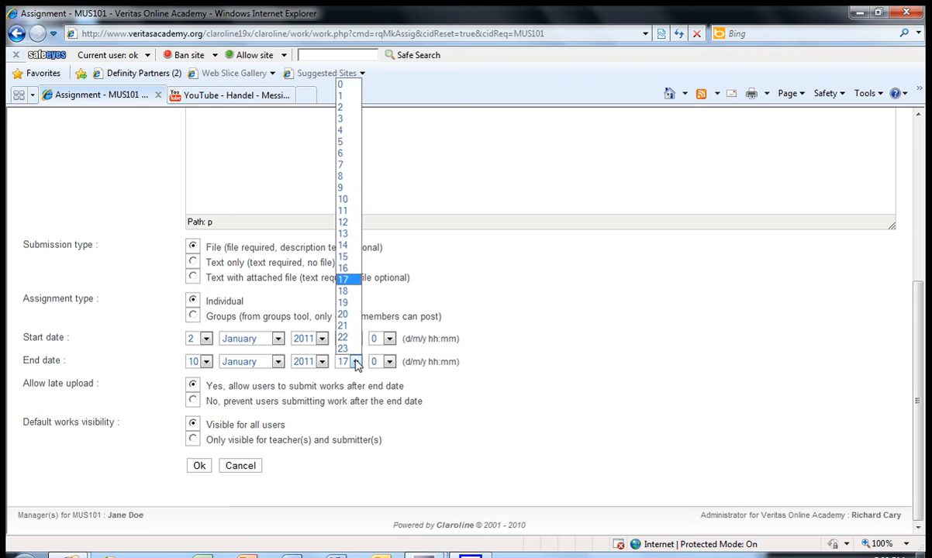
pyautogui.click(353, 176)
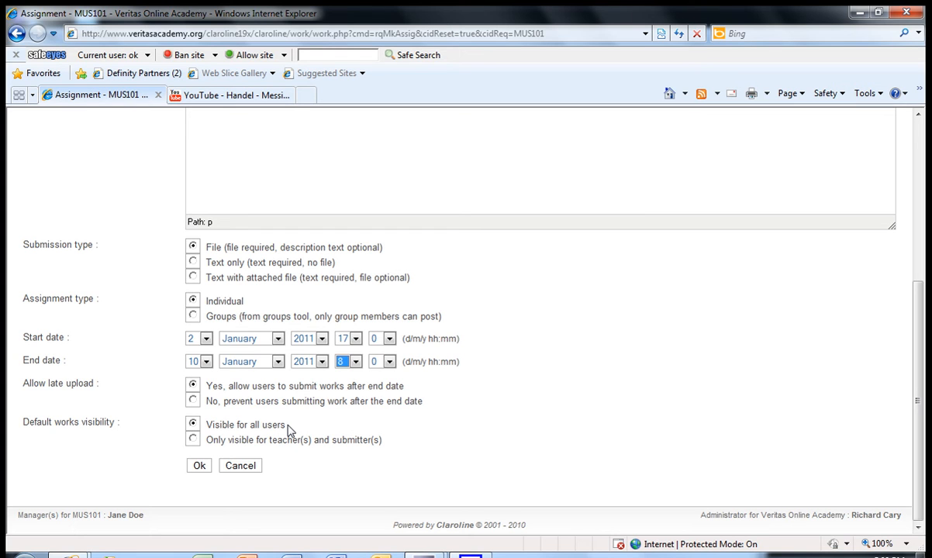
pyautogui.click(193, 439)
pyautogui.click(199, 466)
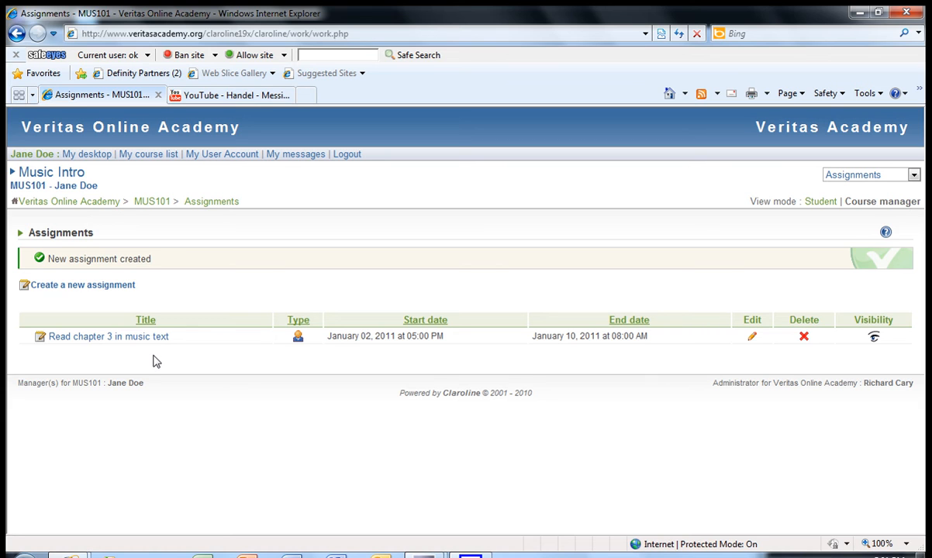
# Step: Start a work submission for the chapter 3 assignment, titled "Chapter 3 summary", with the student's first name as author
pyautogui.click(103, 338)
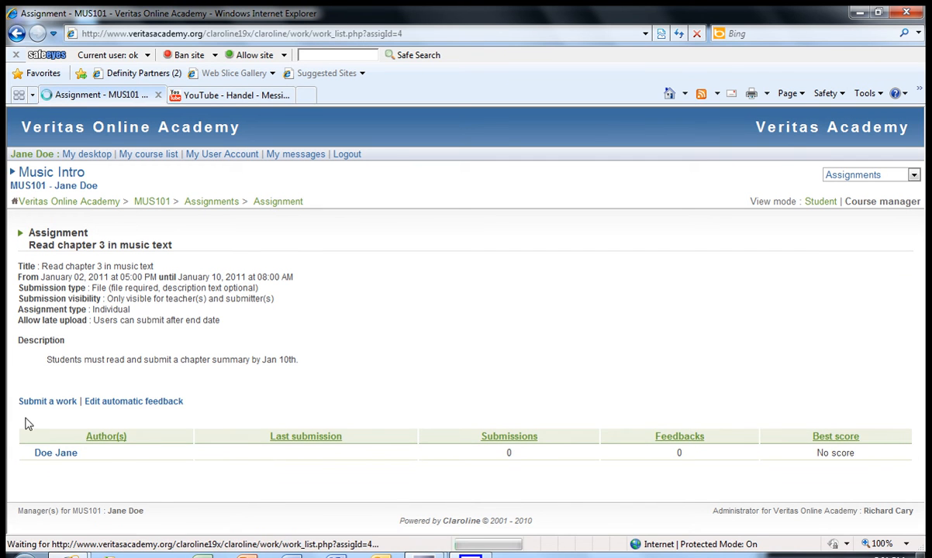
pyautogui.click(41, 403)
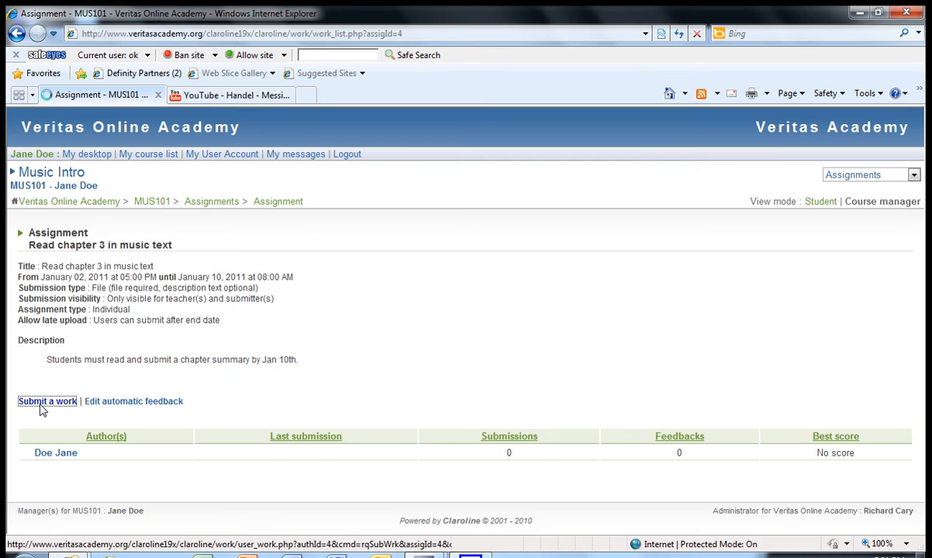
pyautogui.scroll(-3, 644, 387)
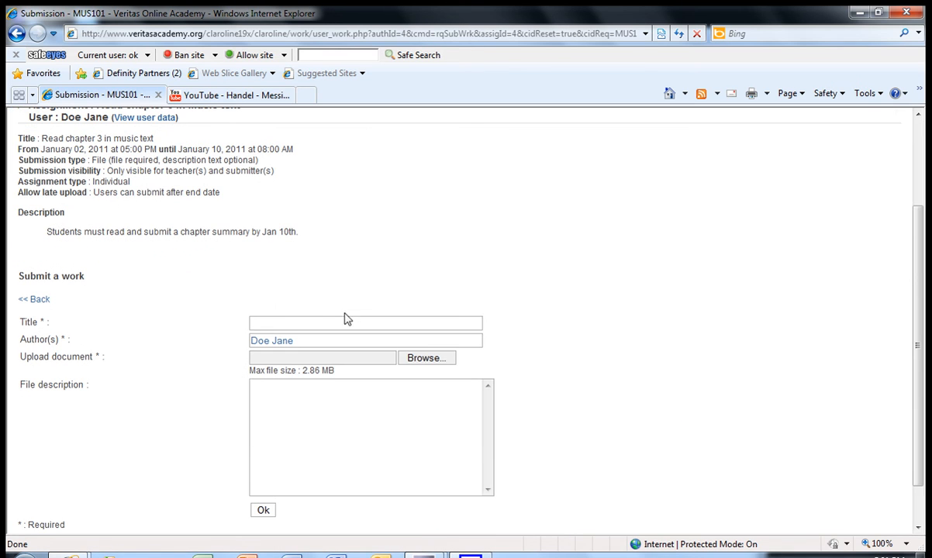
pyautogui.click(279, 322)
pyautogui.write('Chap')
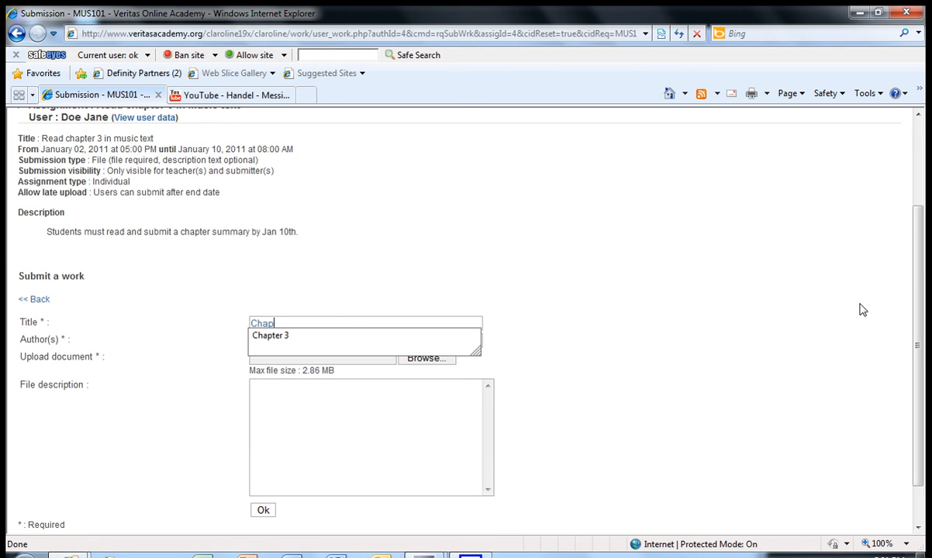
pyautogui.write('ter w')
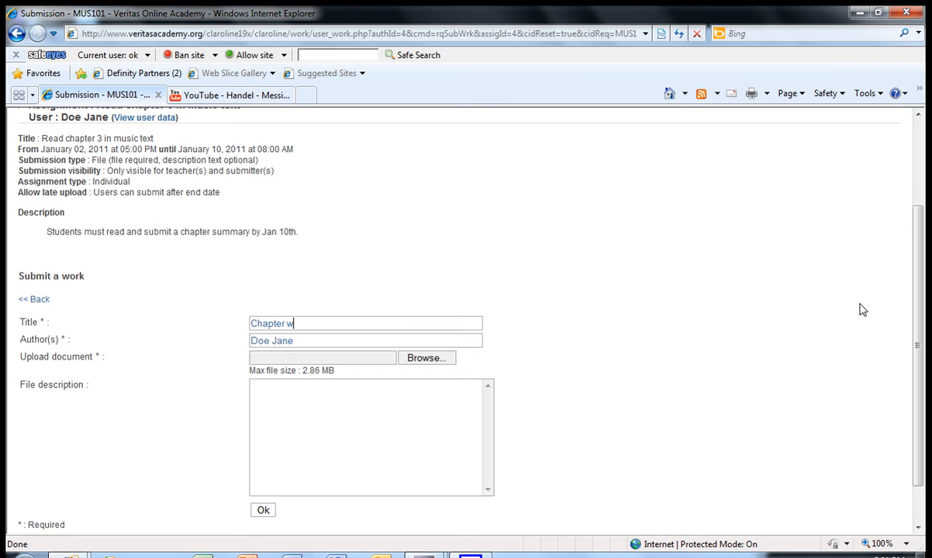
pyautogui.press('BackSpace')
pyautogui.write('3 summary')
pyautogui.press('Tab')
pyautogui.write('Colton')
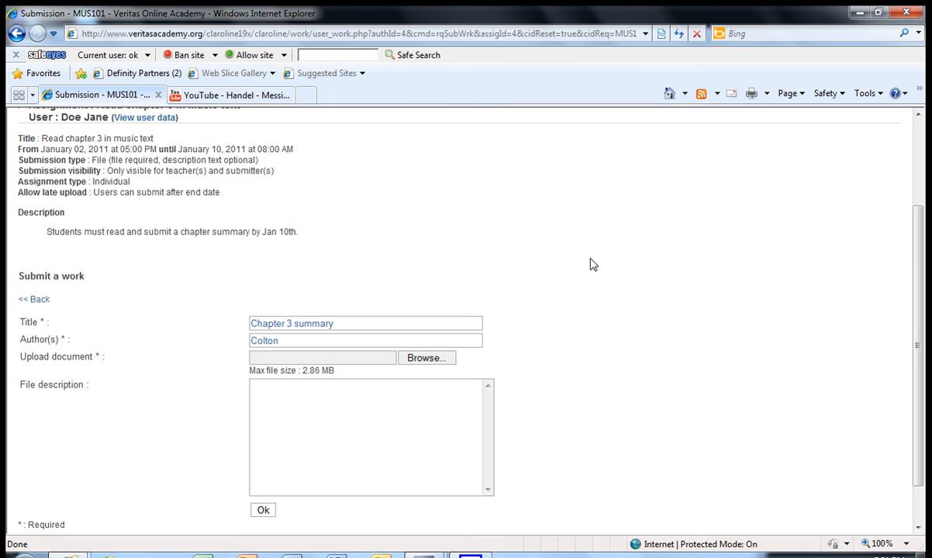
# Step: Attach the file "ChatLog Sponsor Mtg_Middlefield 2010_12_22 12_06" from the Documents library to the submission
pyautogui.click(414, 360)
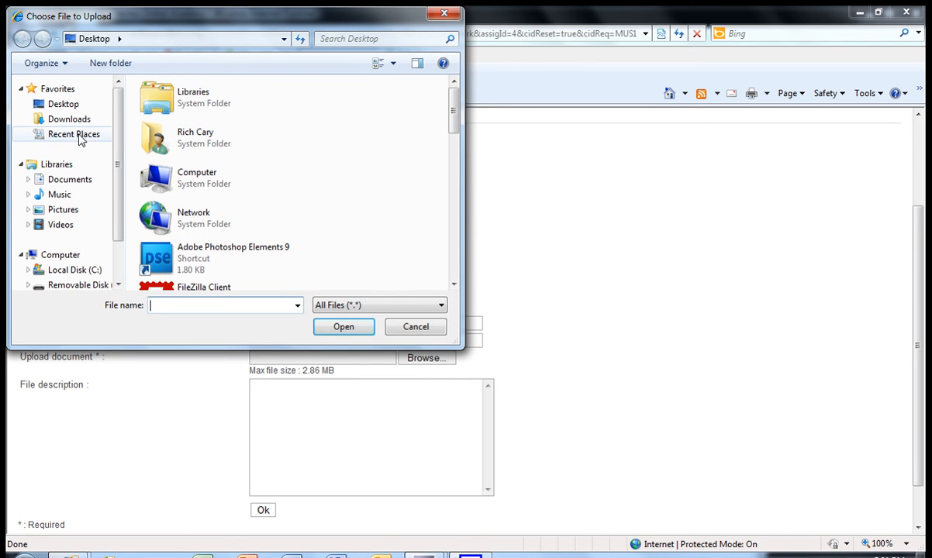
pyautogui.click(70, 182)
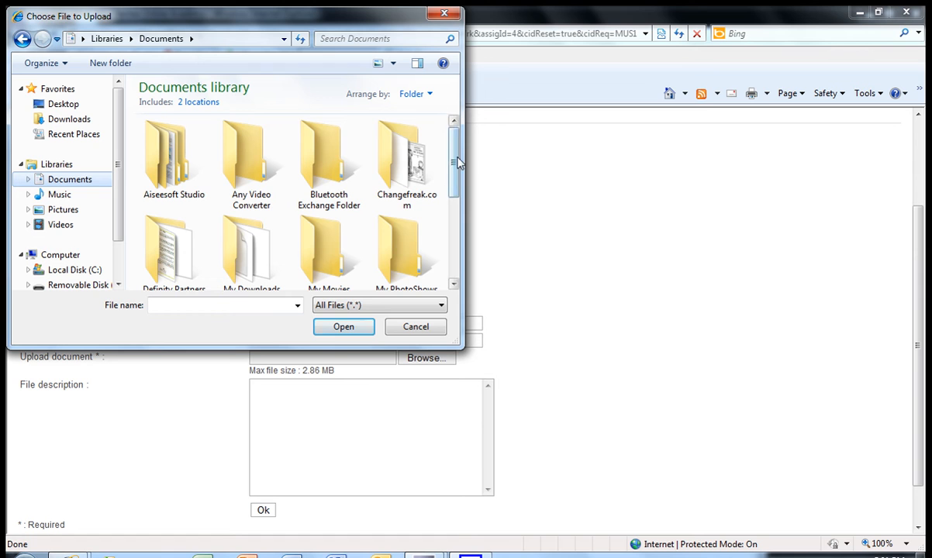
pyautogui.moveTo(456, 161); pyautogui.dragTo(424, 244)
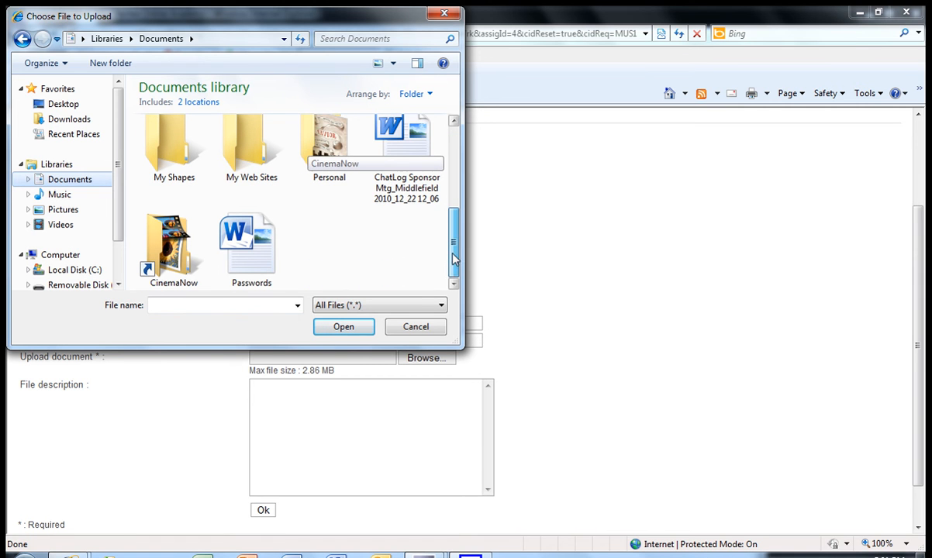
pyautogui.click(418, 186)
pyautogui.click(360, 326)
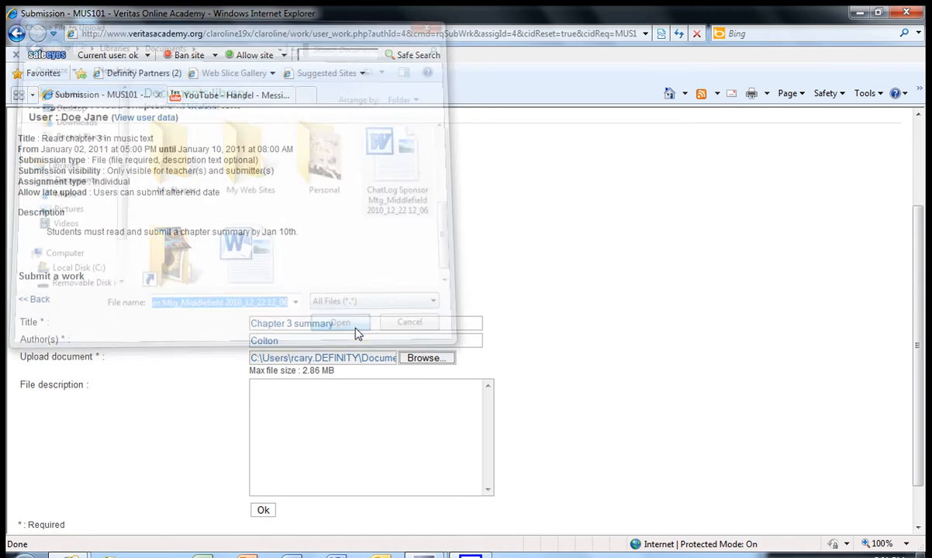
# Step: Describe the file with a greeting to the teacher followed by "here it is on time for once!" and submit the work
pyautogui.click(316, 402)
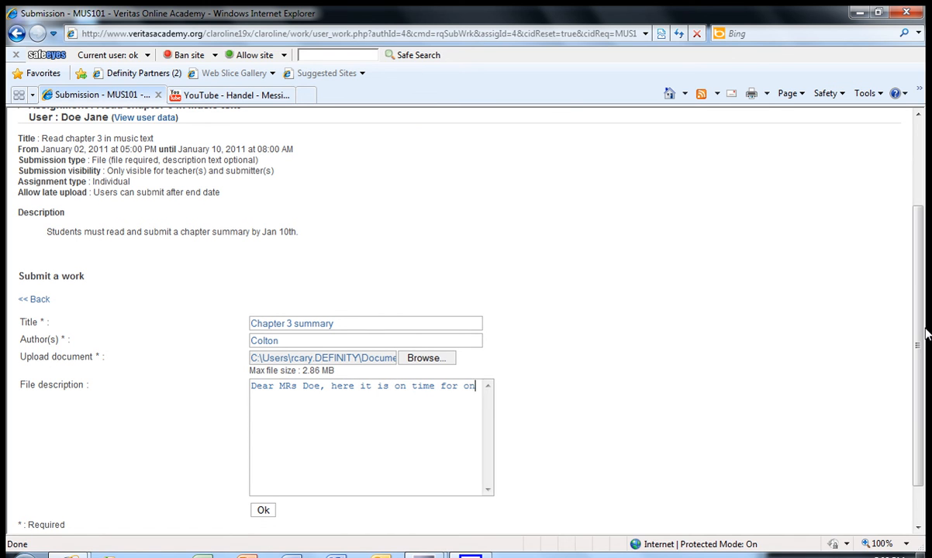
pyautogui.write('ce!')
pyautogui.click(264, 511)
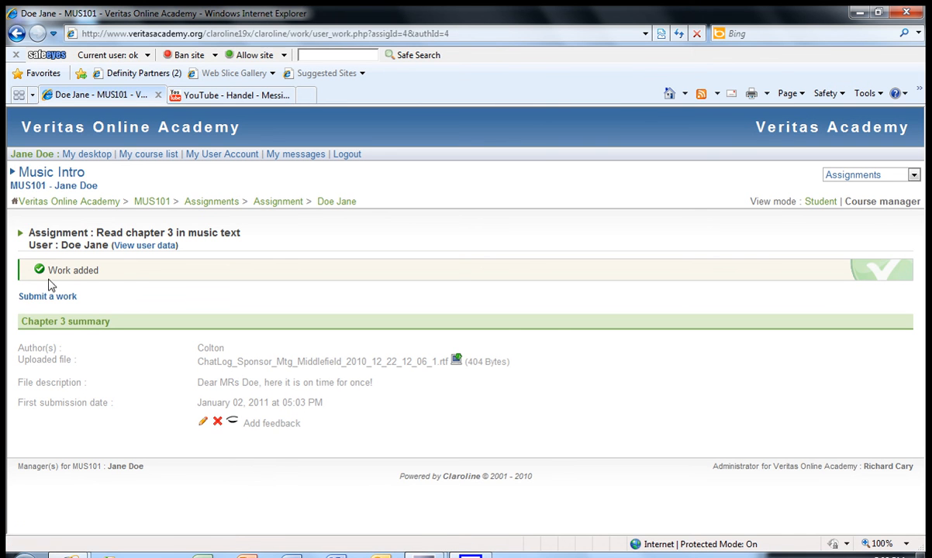
# Step: Add the feedback "Nice work" with the student's first name to the submitted chapter 3 summary, and return to the assignment's overview
pyautogui.click(271, 202)
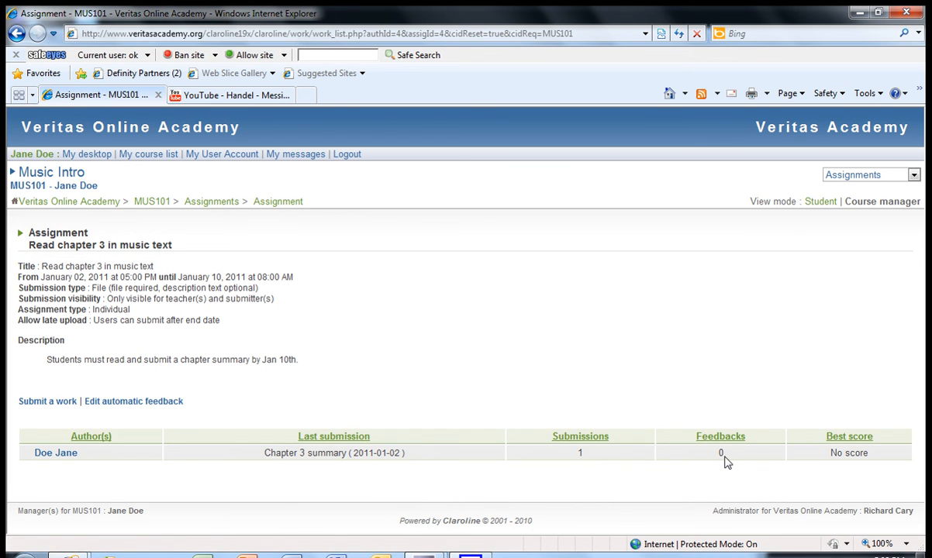
pyautogui.click(75, 456)
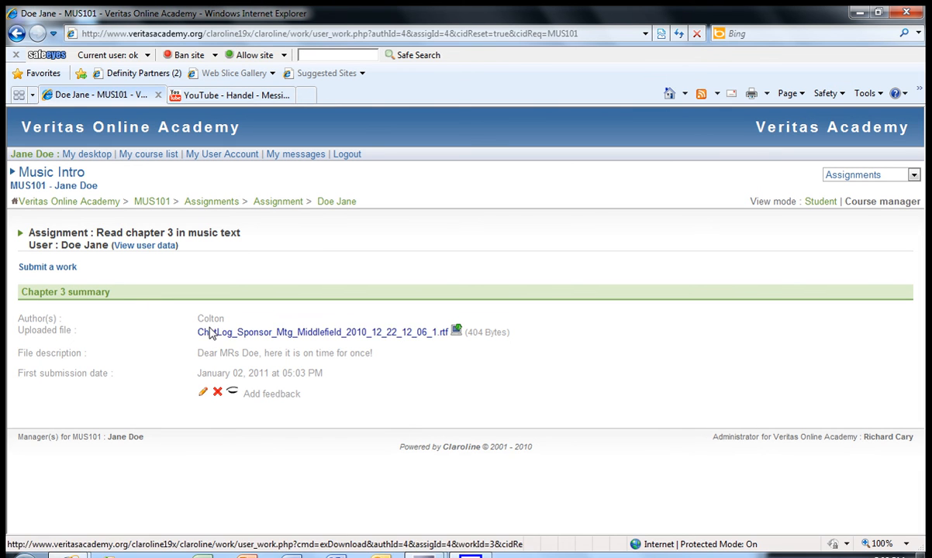
pyautogui.click(269, 395)
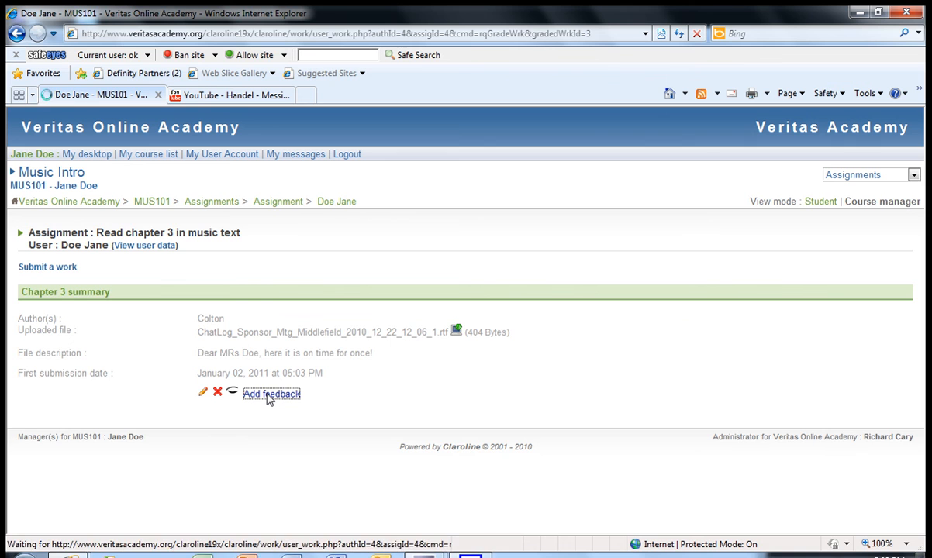
pyautogui.scroll(-3, 588, 432)
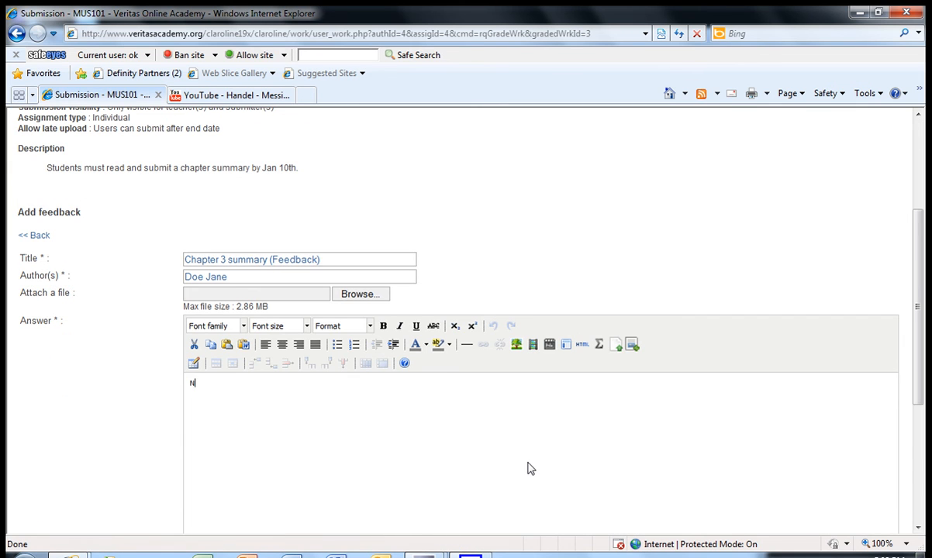
pyautogui.write('e work Colton!')
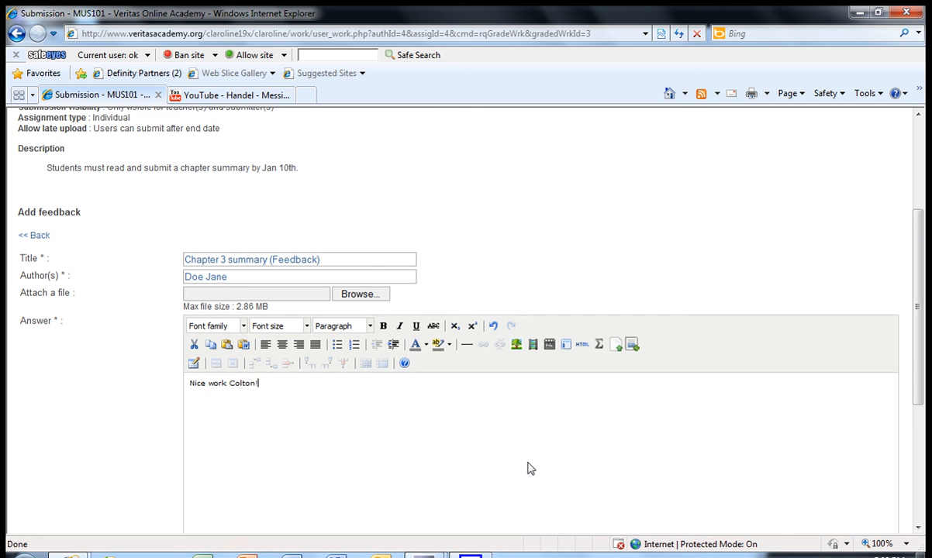
pyautogui.moveTo(921, 298); pyautogui.dragTo(923, 403)
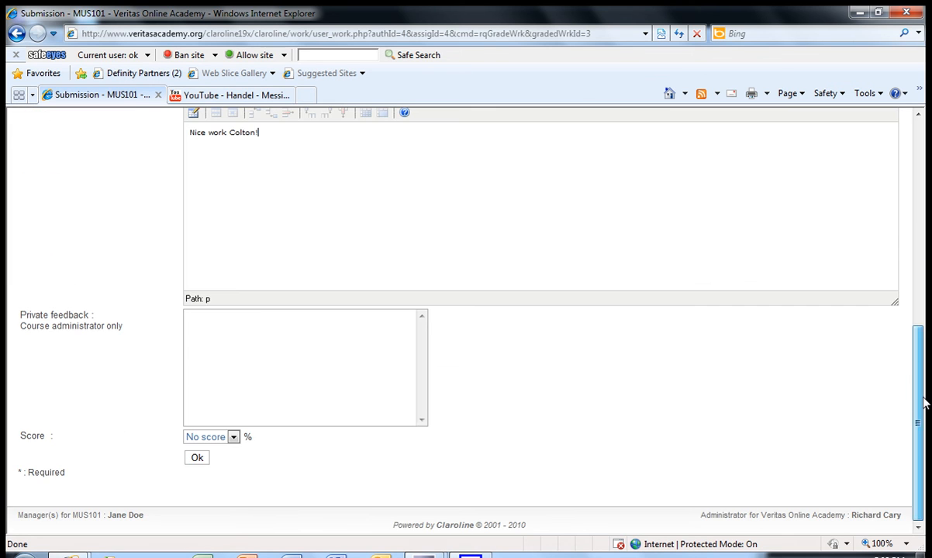
pyautogui.click(199, 458)
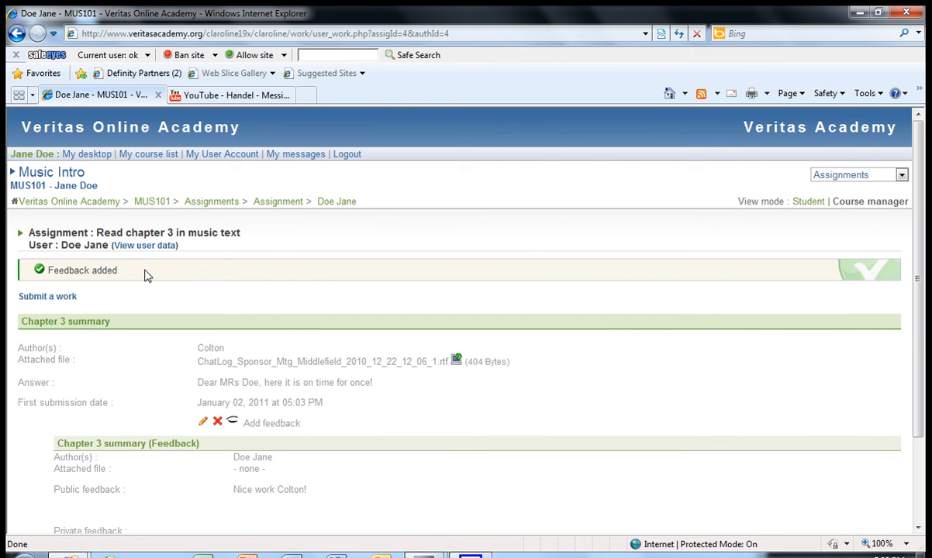
pyautogui.click(281, 204)
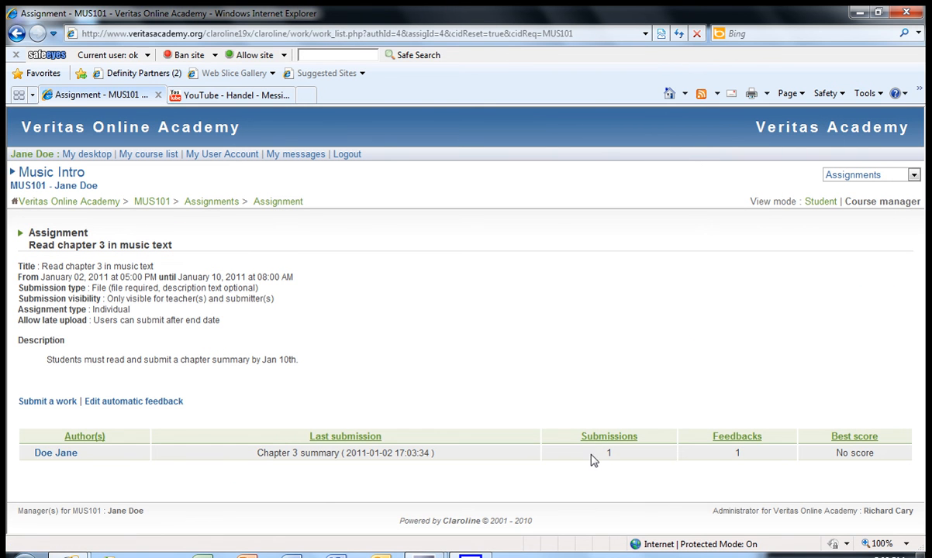